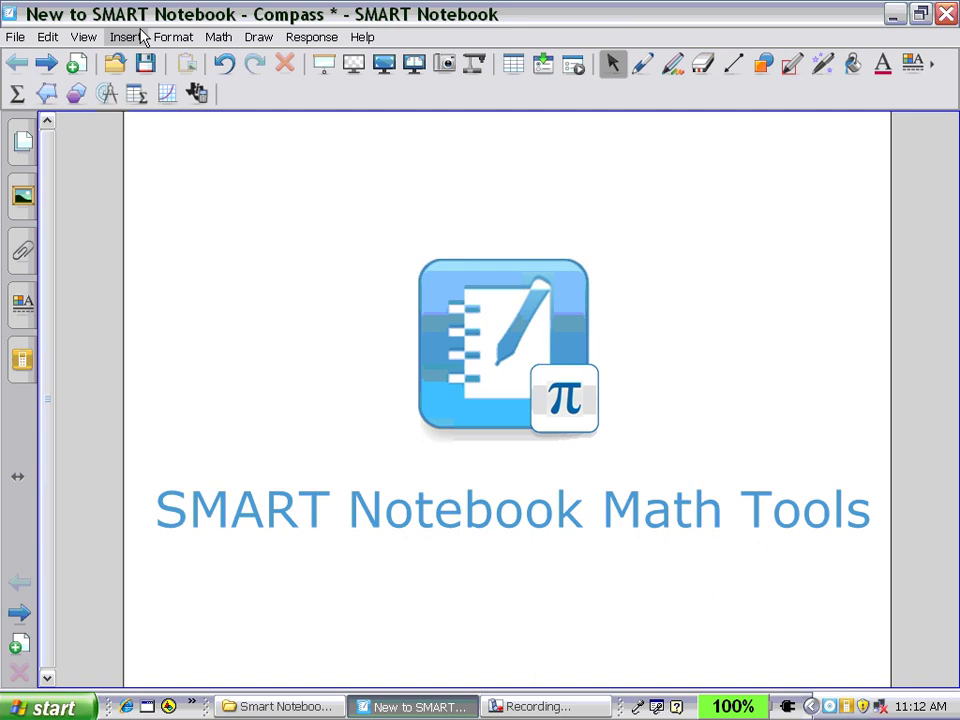
Page forward through the lesson to the Measurement Tools - Compass page, with the measurement tools shown
click(48, 64)
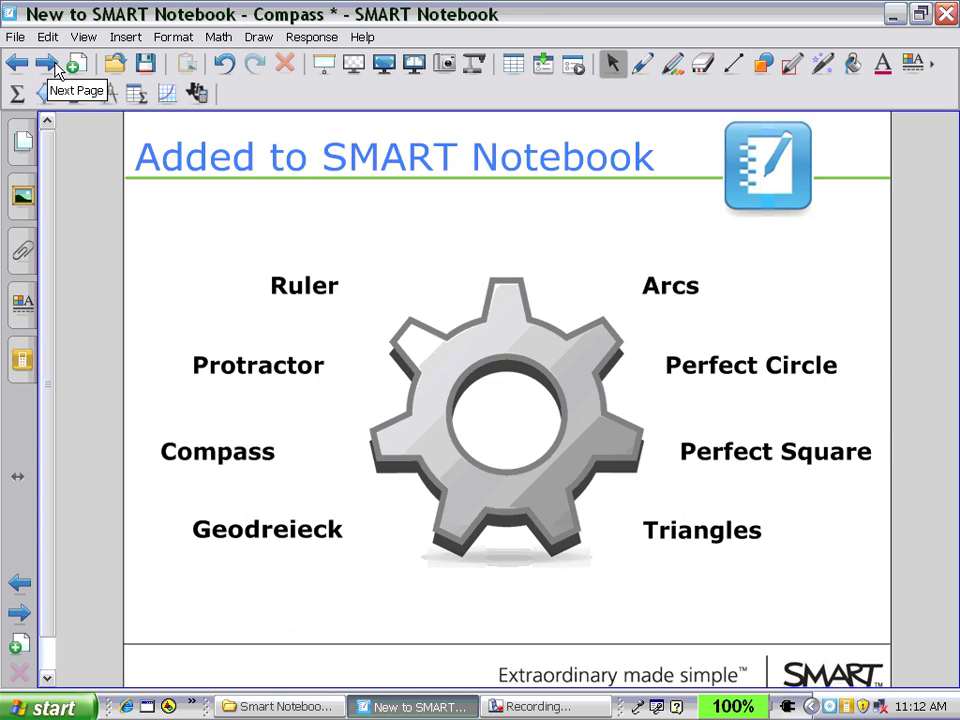
click(48, 64)
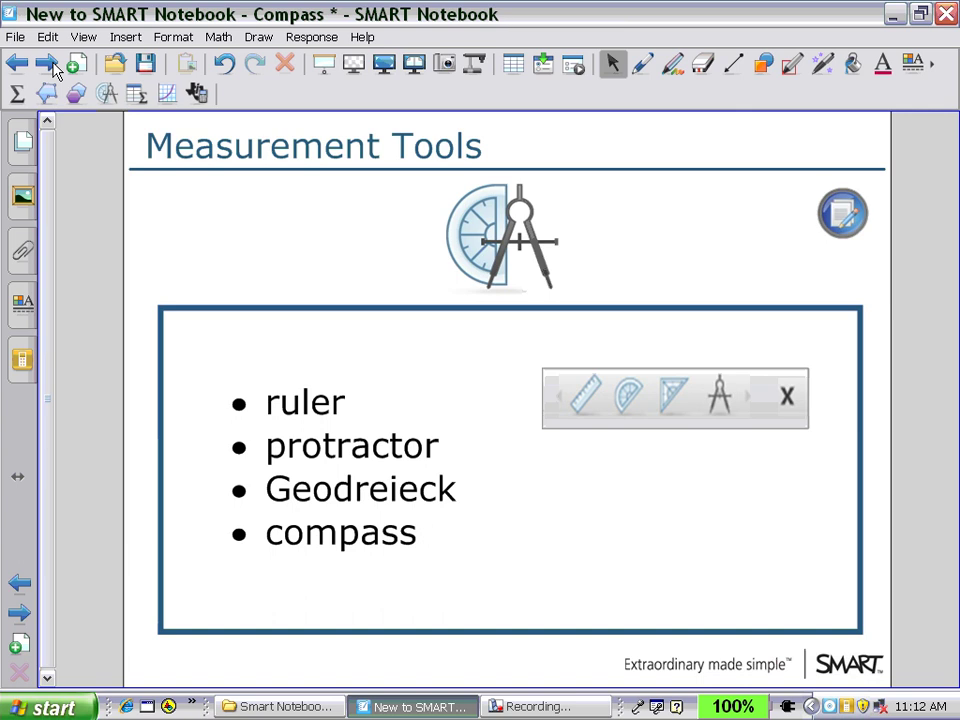
click(107, 94)
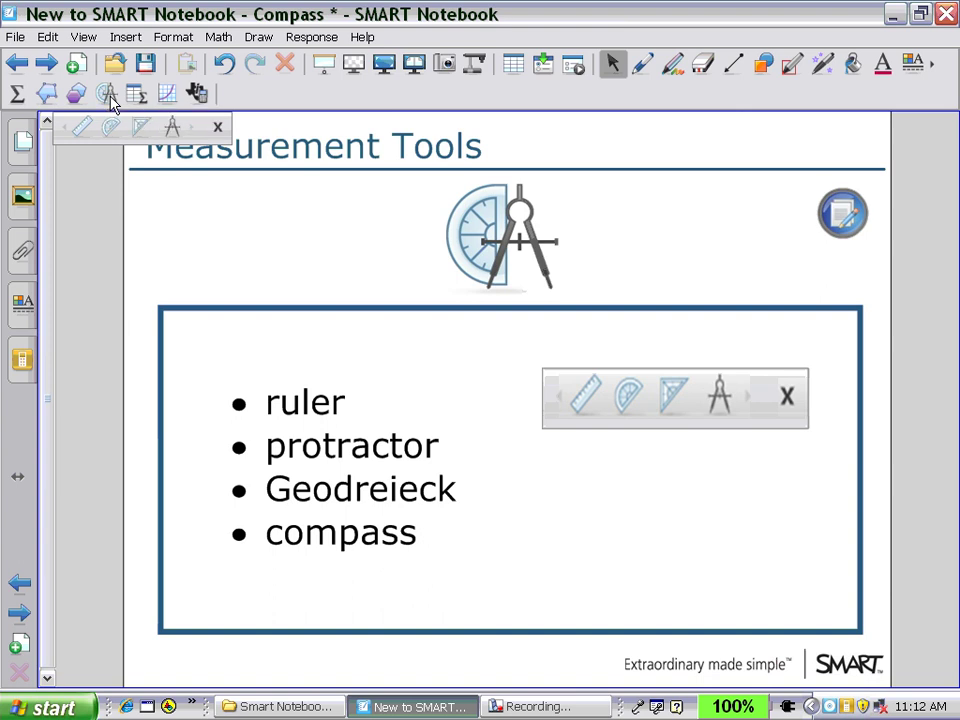
click(47, 65)
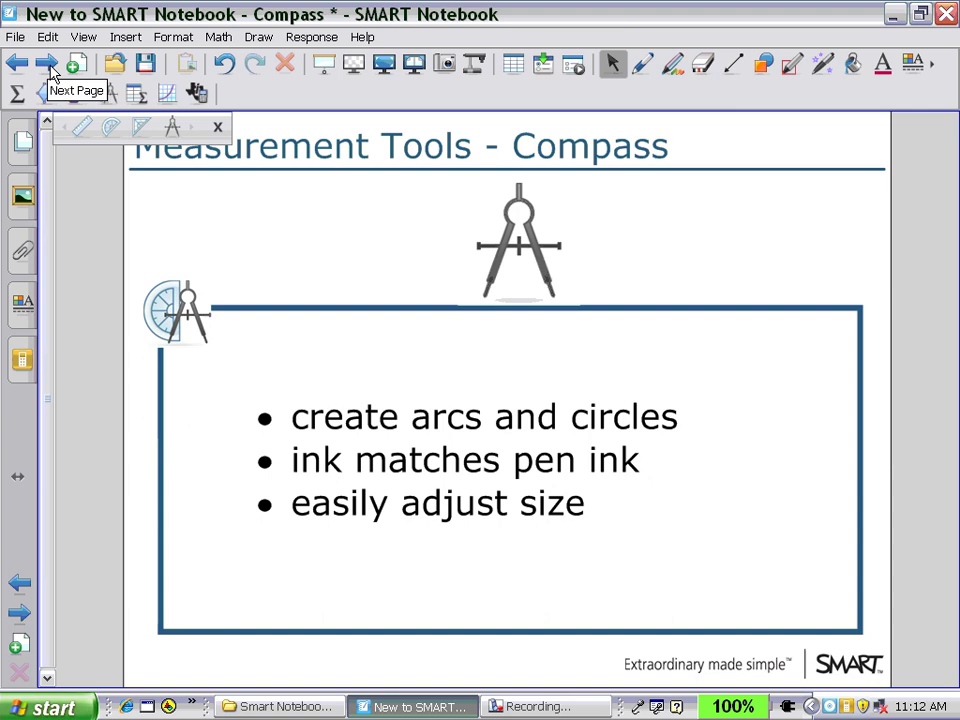
Insert a compass, move it left above the bullet list, and spread its legs slightly apart
click(173, 128)
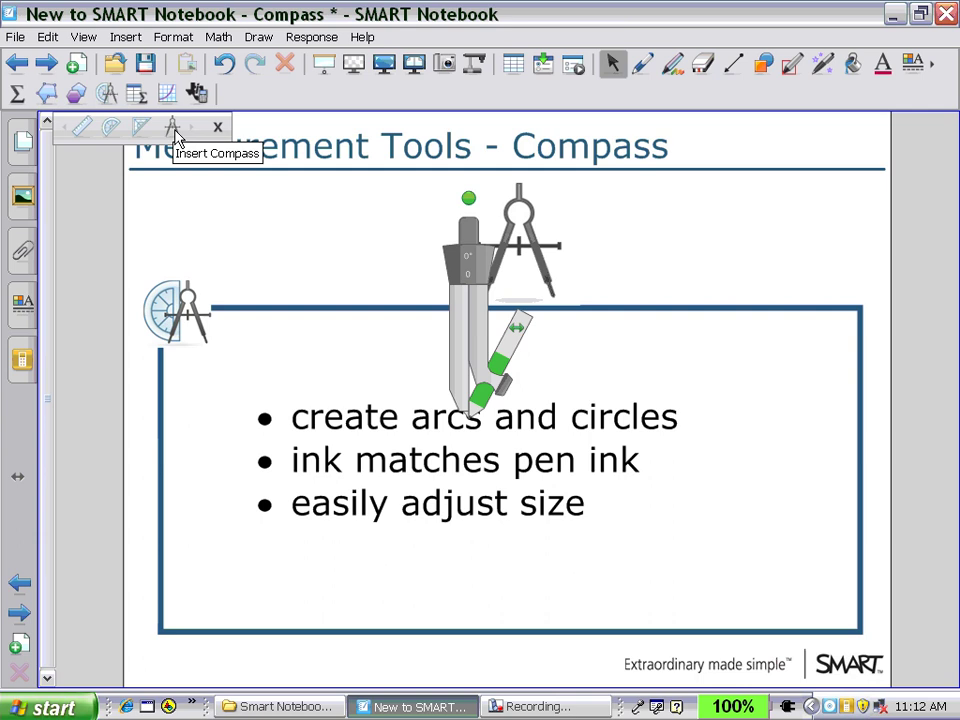
drag(459, 334, 378, 290)
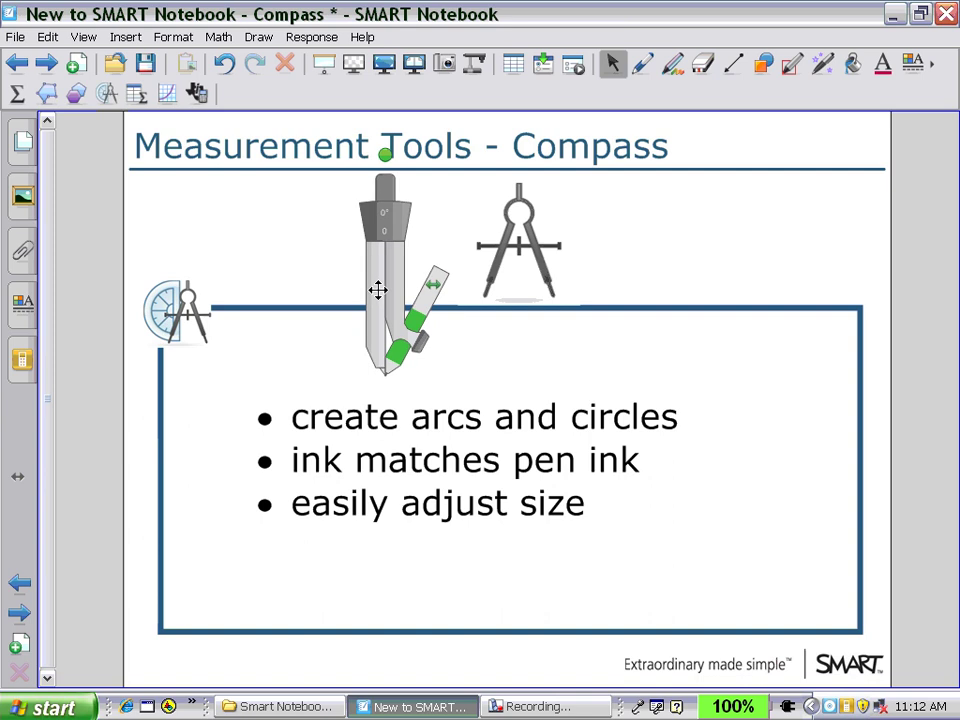
drag(378, 290, 401, 298)
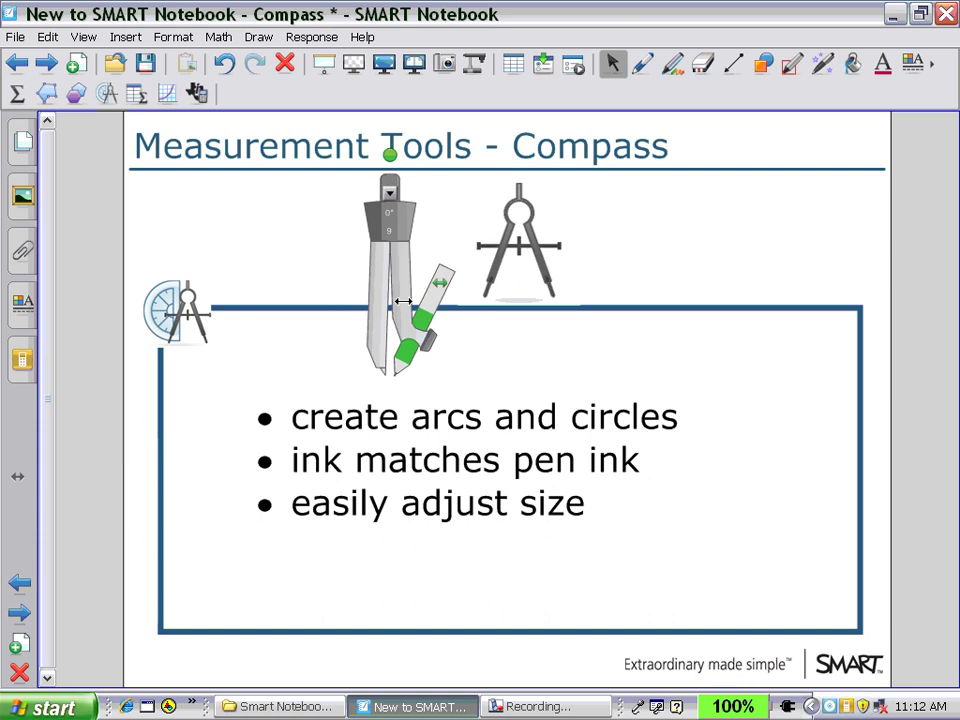
drag(402, 300, 335, 281)
Switch to red pen ink and widen the compass to a larger radius
click(645, 66)
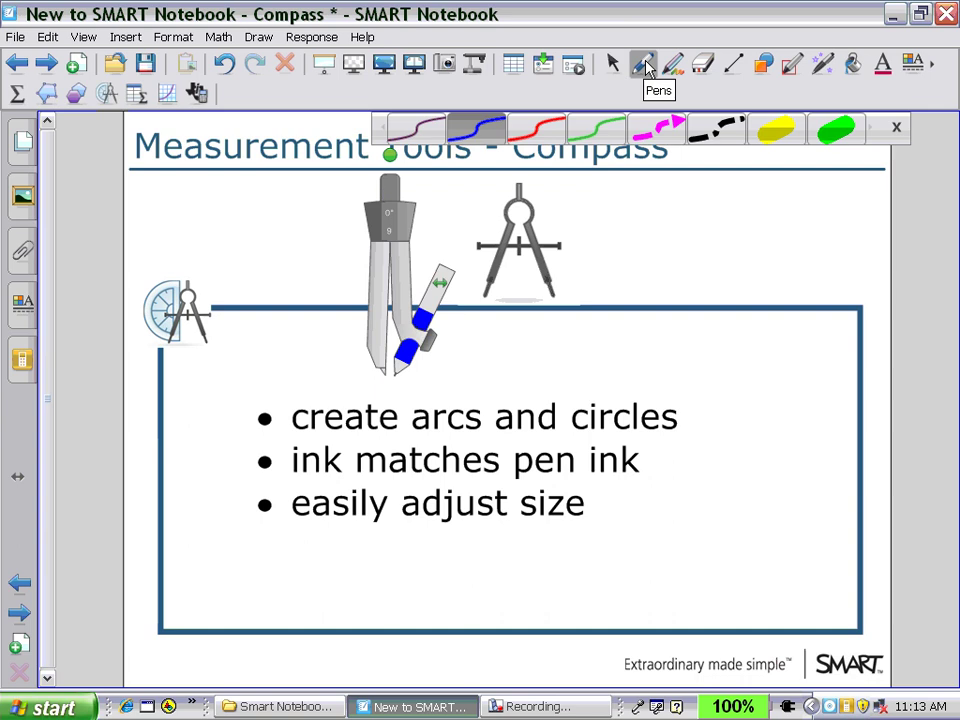
click(540, 132)
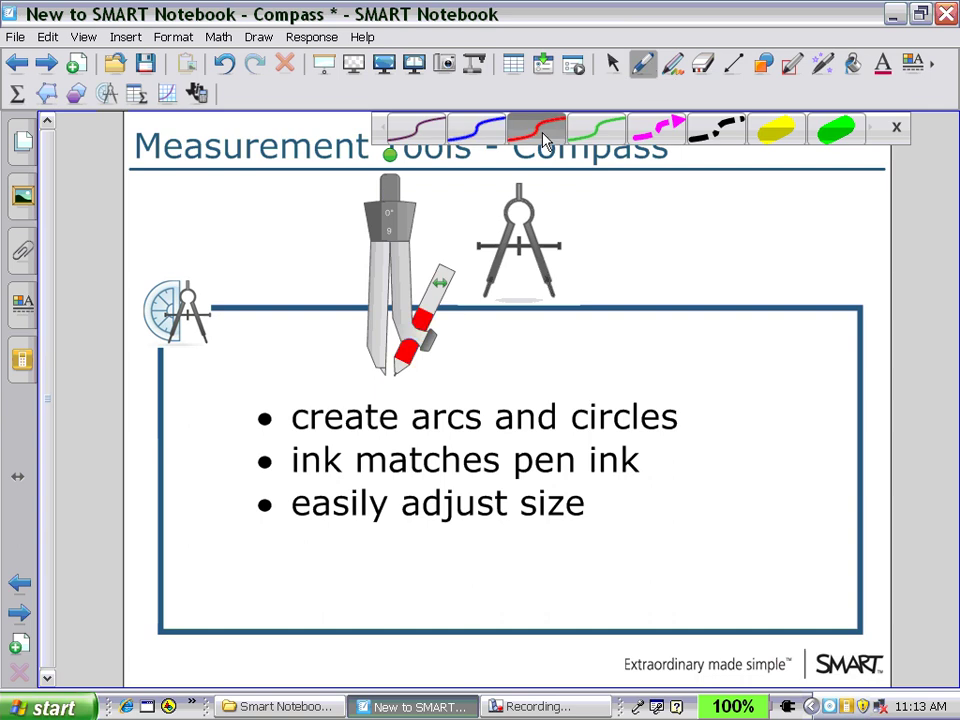
mouse_move(440, 283)
mouse_down()
mouse_move(407, 279)
mouse_move(447, 272)
mouse_up()
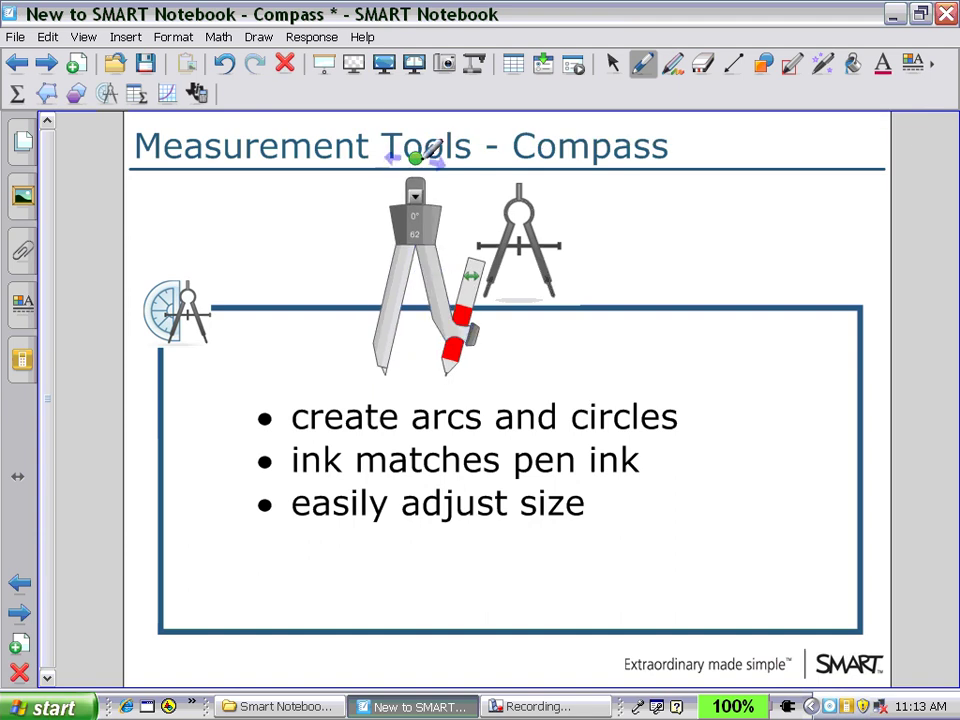
mouse_move(417, 151)
mouse_down()
mouse_move(328, 144)
mouse_move(225, 189)
mouse_move(167, 268)
mouse_move(208, 216)
mouse_move(313, 152)
mouse_move(410, 155)
mouse_up()
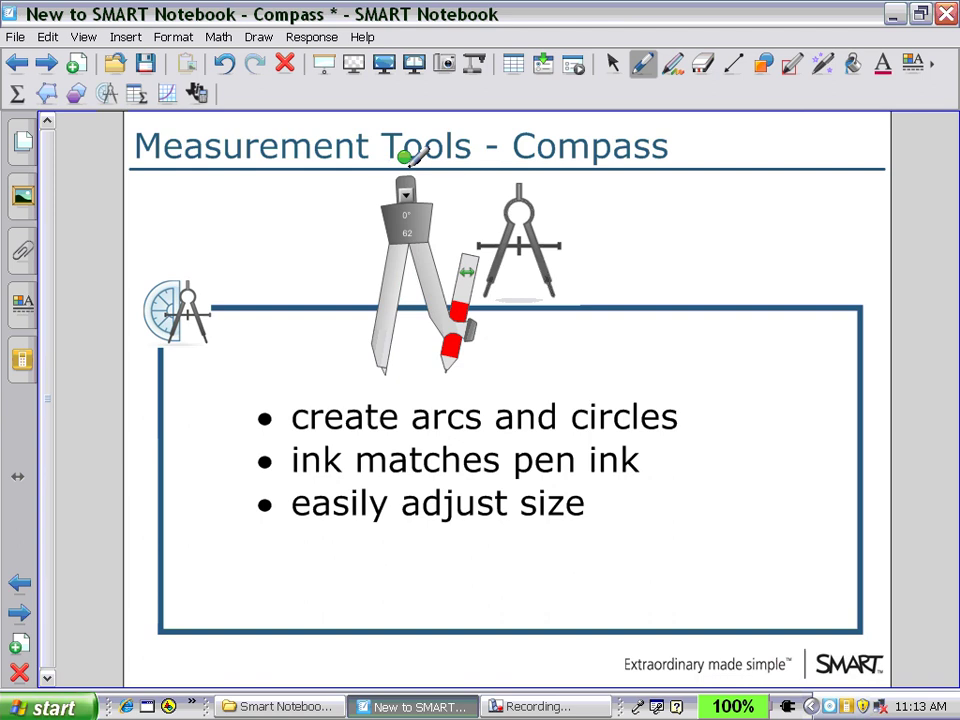
Swing the compass round to draw a full red circle, then go to the radian measures page
mouse_move(413, 155)
mouse_down()
mouse_move(440, 225)
mouse_move(437, 246)
mouse_move(356, 219)
mouse_move(279, 231)
mouse_move(216, 261)
mouse_move(172, 320)
mouse_move(197, 411)
mouse_move(242, 453)
mouse_move(300, 440)
mouse_move(405, 442)
mouse_up()
mouse_move(588, 460)
mouse_down()
mouse_move(602, 381)
mouse_move(555, 174)
mouse_move(349, 156)
mouse_move(366, 155)
mouse_up()
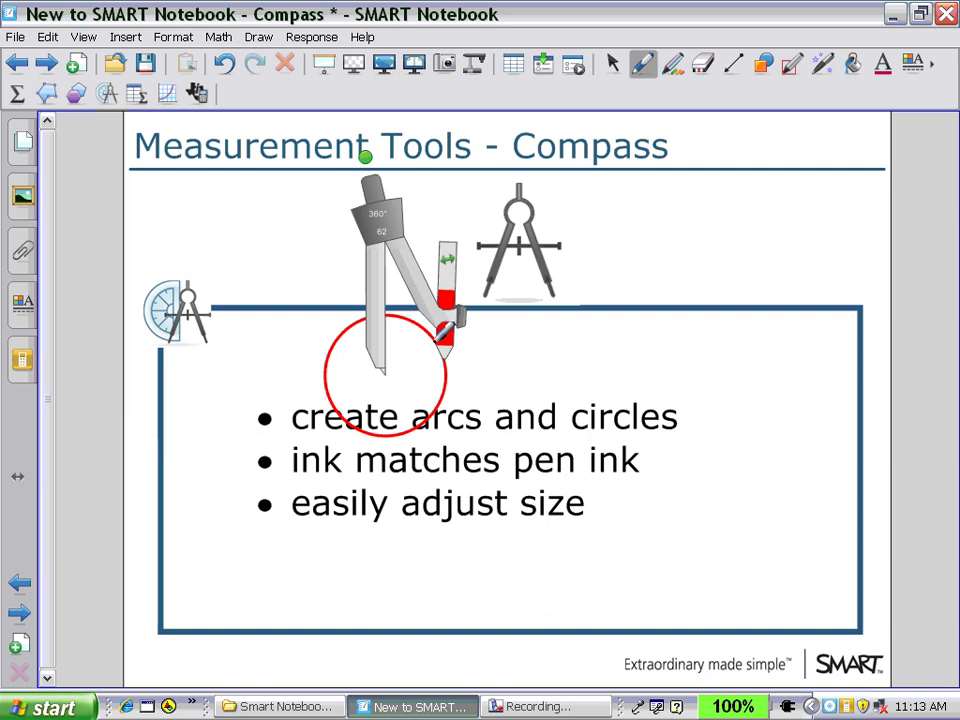
click(50, 66)
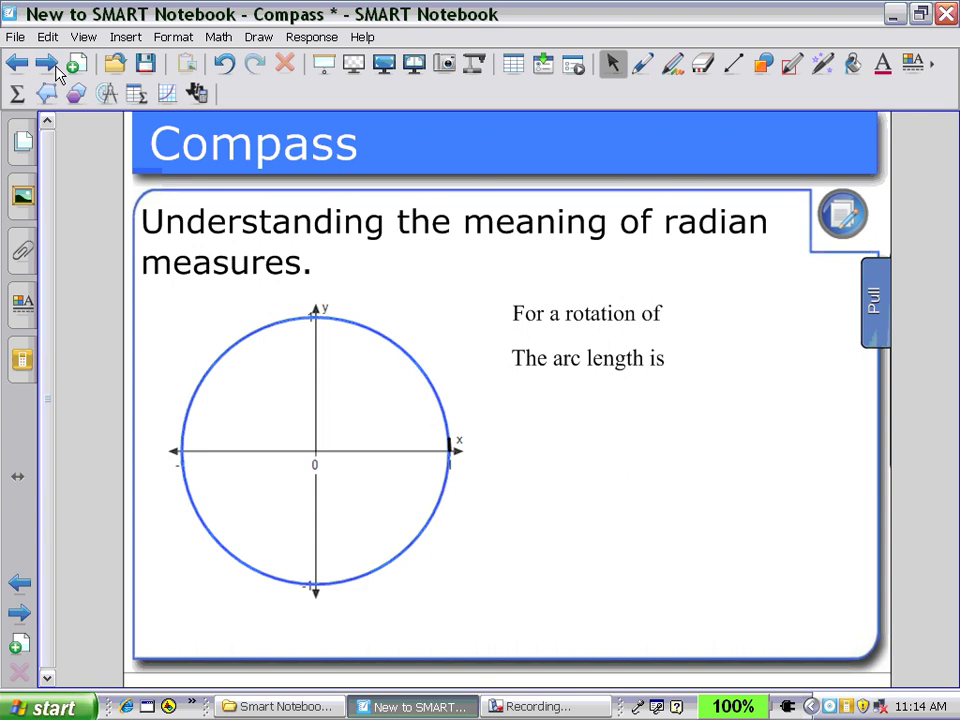
Pull out the radian definition panel, slide it back closed, and bring up the measurement tools
drag(874, 300, 443, 445)
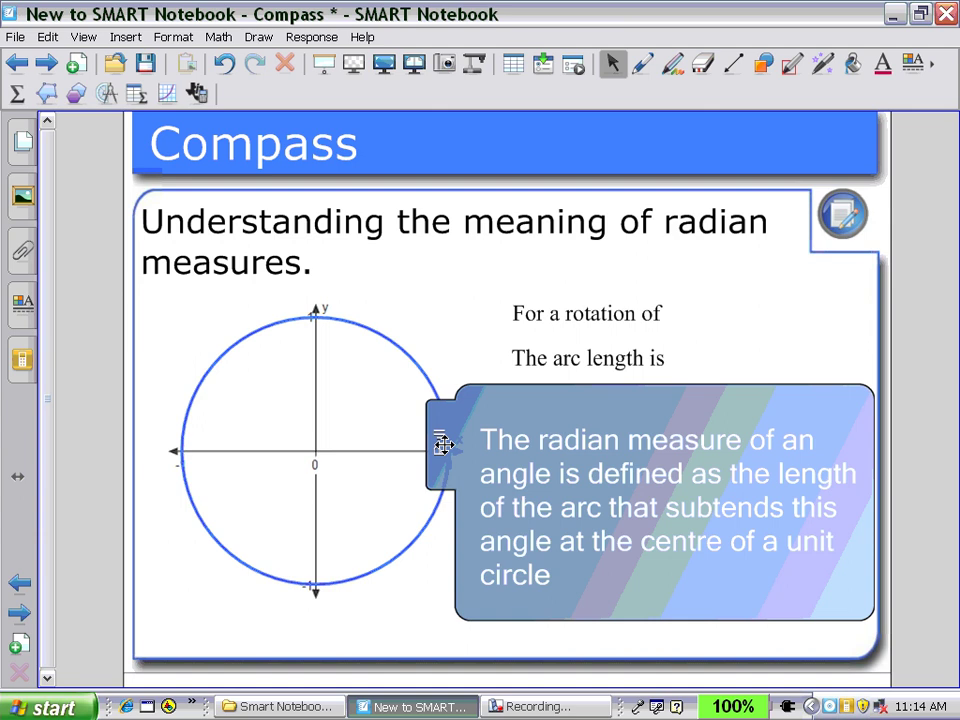
drag(439, 444, 870, 300)
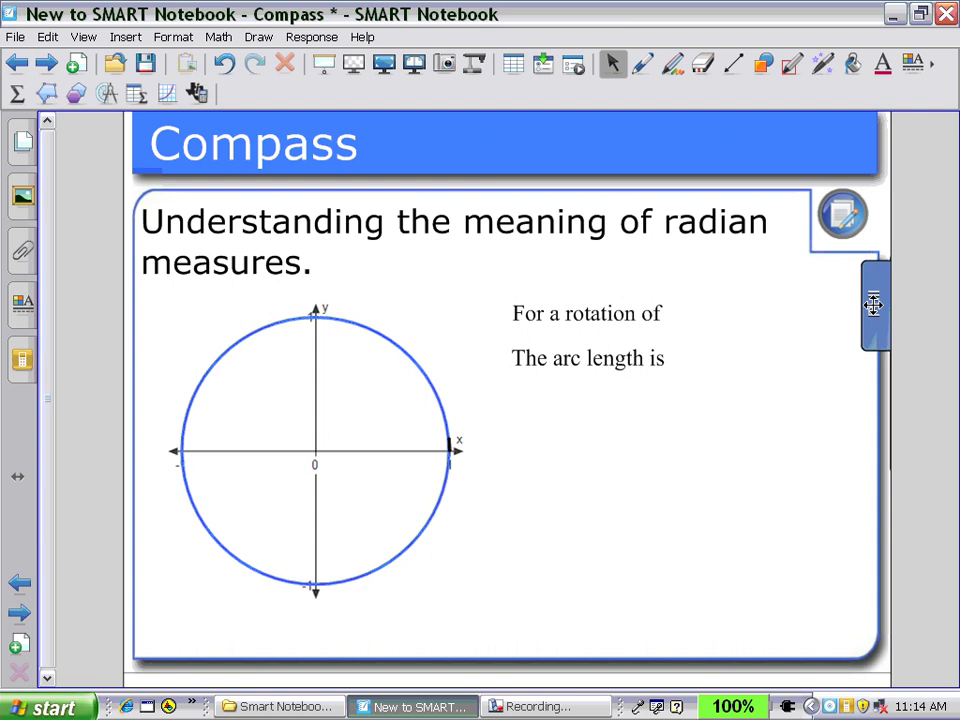
click(110, 94)
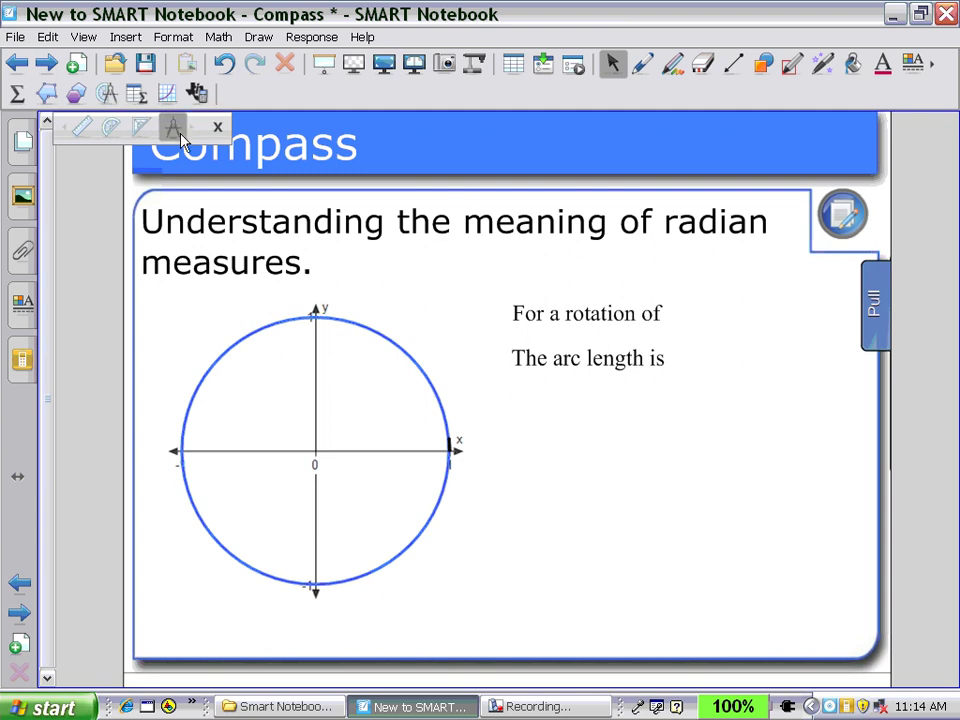
Place a compass at the unit circle's centre, open it to the radius, and trace a half-circle arc
click(172, 127)
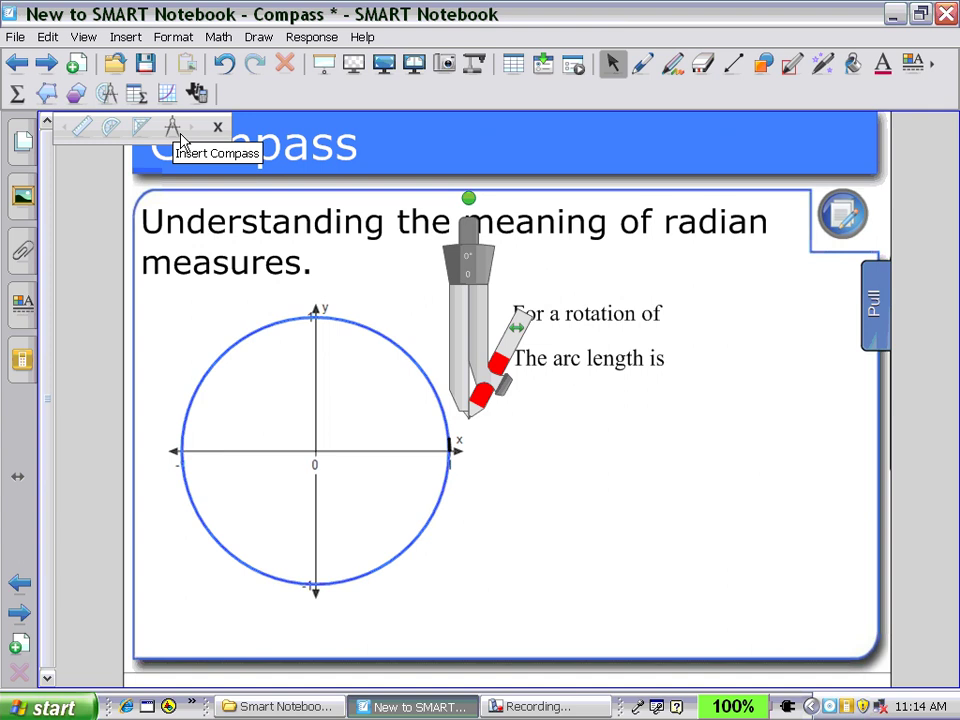
drag(442, 349, 305, 378)
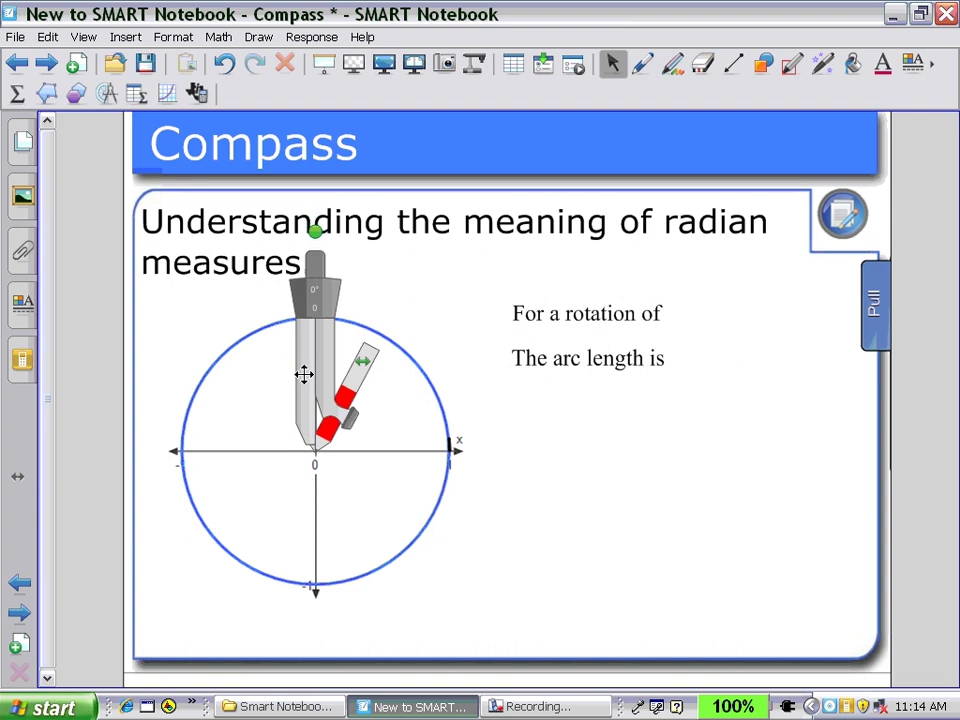
drag(324, 372, 425, 385)
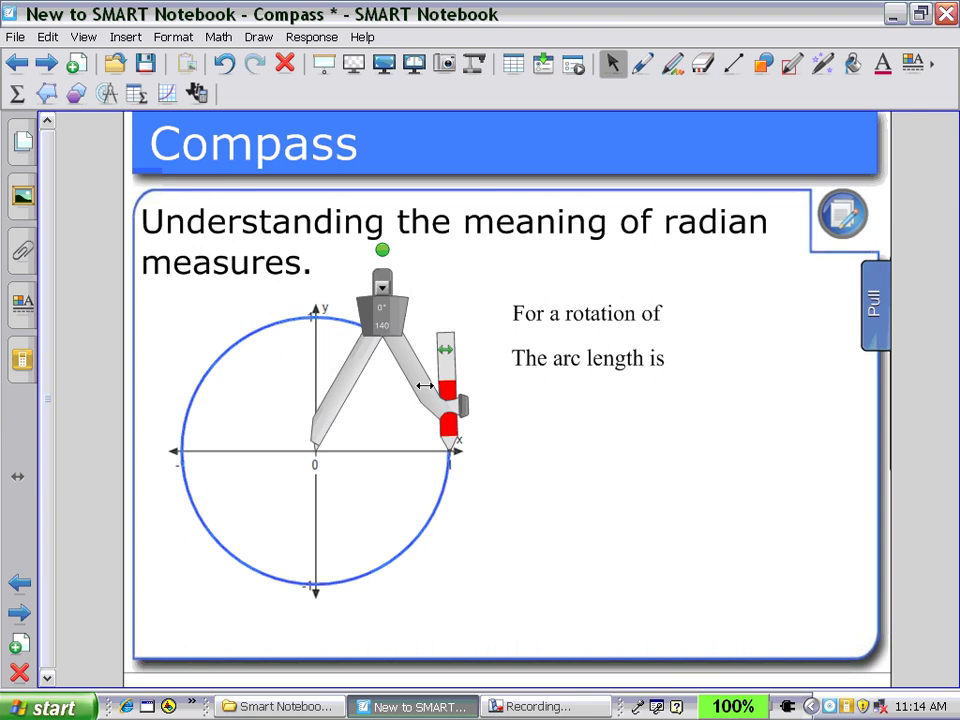
mouse_move(443, 380)
mouse_down()
mouse_move(411, 340)
mouse_move(304, 281)
mouse_move(210, 300)
mouse_move(146, 336)
mouse_move(122, 369)
mouse_move(101, 432)
mouse_move(100, 498)
mouse_up()
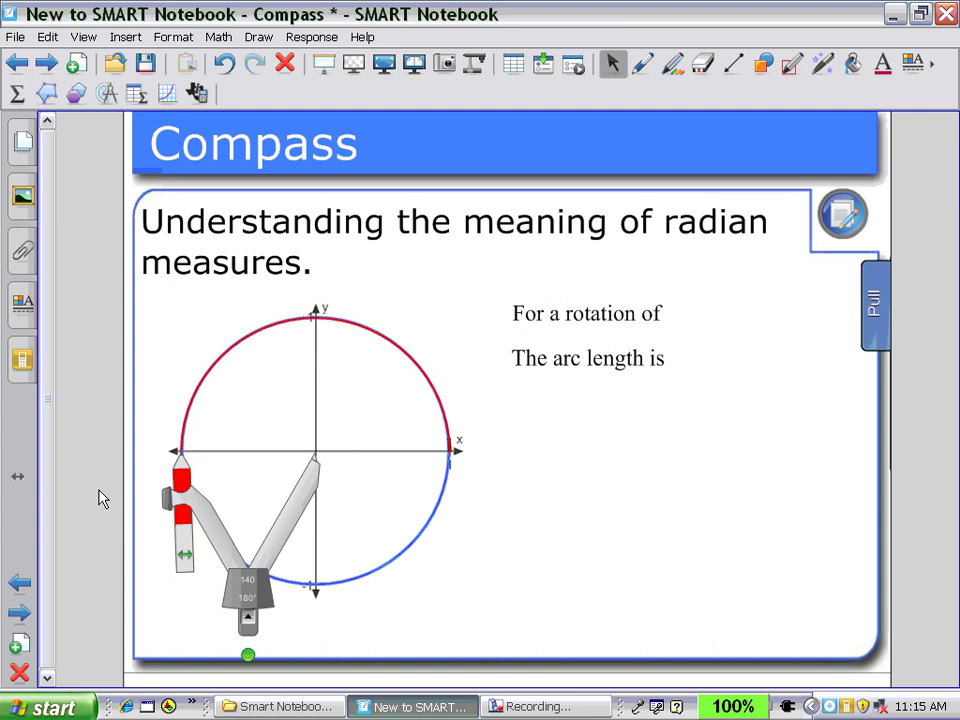
Handwrite 180° beside the 'For a rotation of' prompt
drag(698, 292, 703, 338)
drag(722, 297, 741, 298)
mouse_move(722, 333)
mouse_down()
mouse_move(735, 292)
mouse_move(768, 334)
mouse_move(779, 302)
mouse_move(799, 297)
mouse_up()
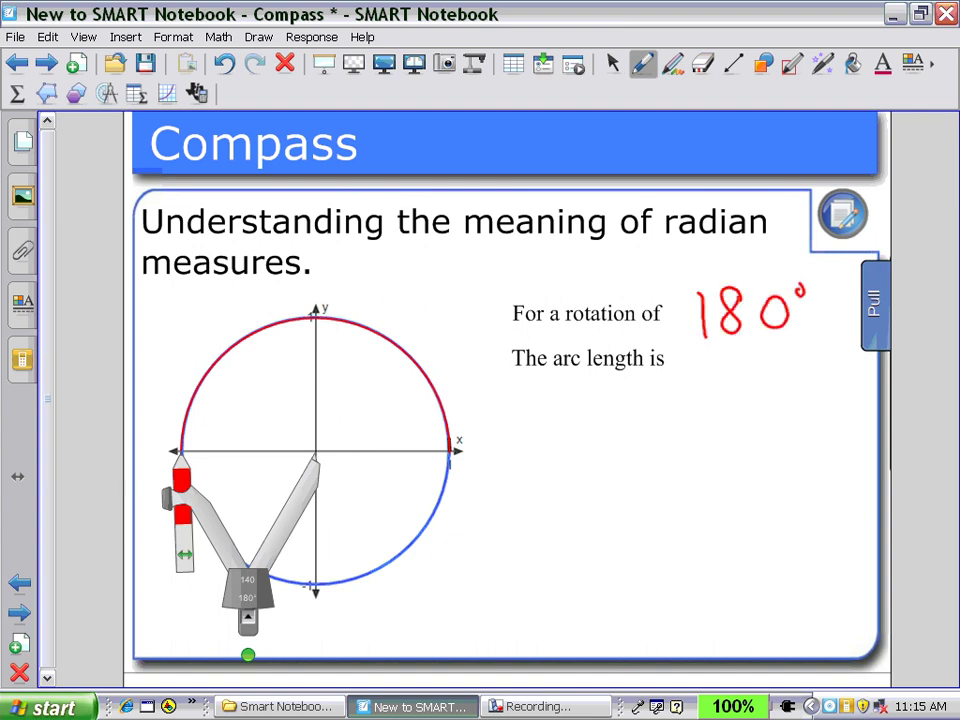
Handwrite = 2πr/2 under 'The arc length is' and start the = π(1) line
mouse_move(518, 413)
mouse_down()
mouse_move(546, 413)
mouse_move(550, 424)
mouse_move(603, 408)
mouse_move(621, 419)
mouse_move(633, 417)
mouse_move(648, 386)
mouse_move(683, 388)
mouse_up()
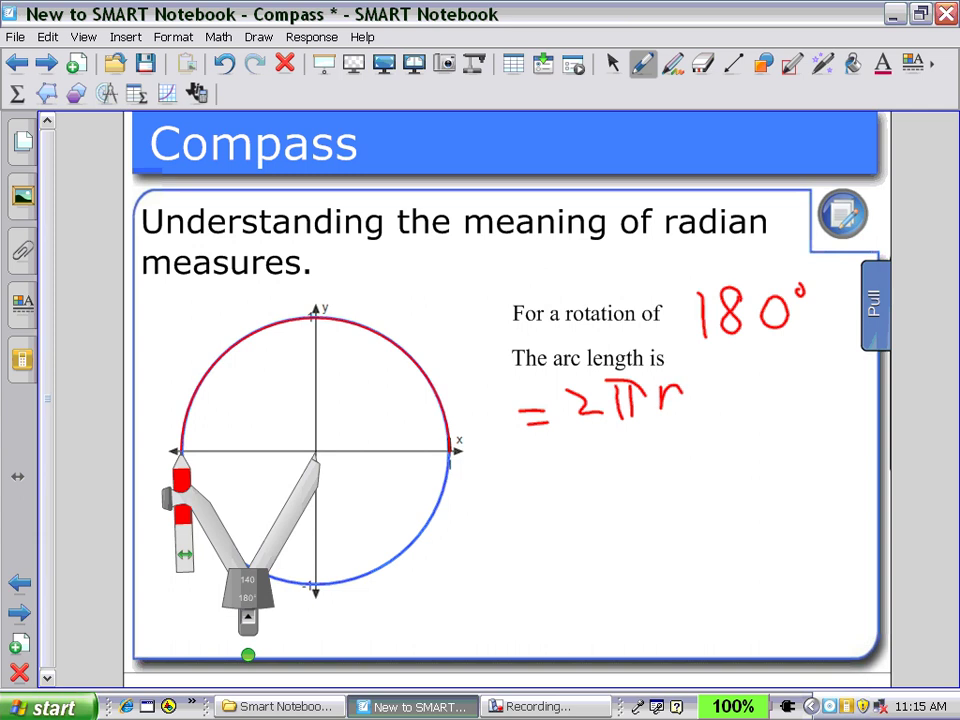
mouse_move(582, 429)
mouse_down()
mouse_move(672, 423)
mouse_move(634, 440)
mouse_move(659, 456)
mouse_up()
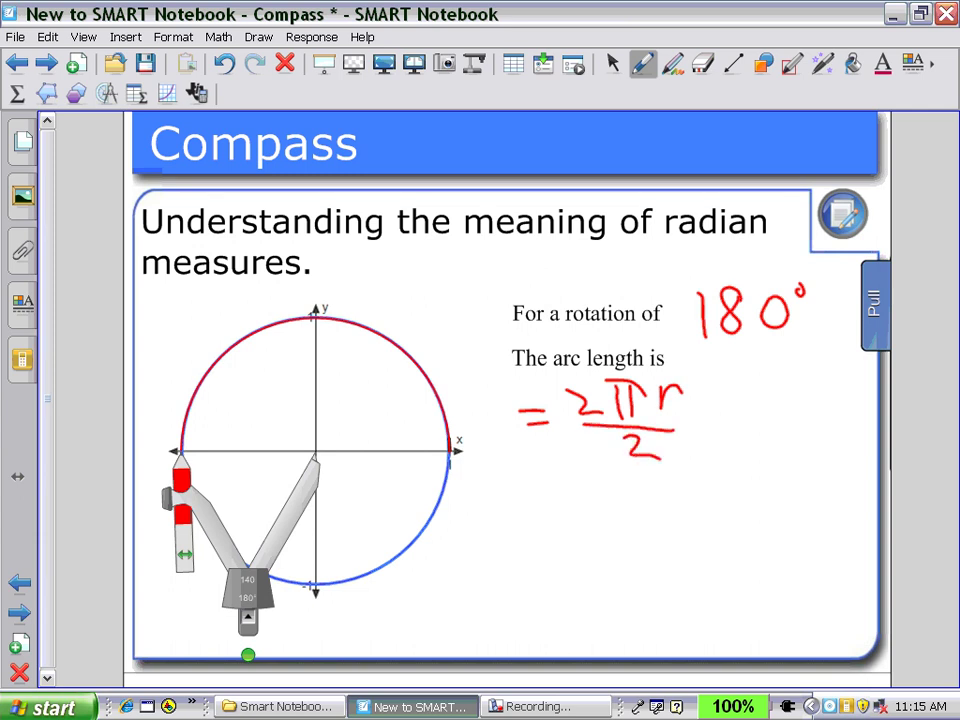
mouse_move(521, 487)
mouse_down()
mouse_move(551, 486)
mouse_move(551, 497)
mouse_move(597, 510)
mouse_move(606, 470)
mouse_move(629, 514)
mouse_move(670, 492)
mouse_move(660, 516)
mouse_up()
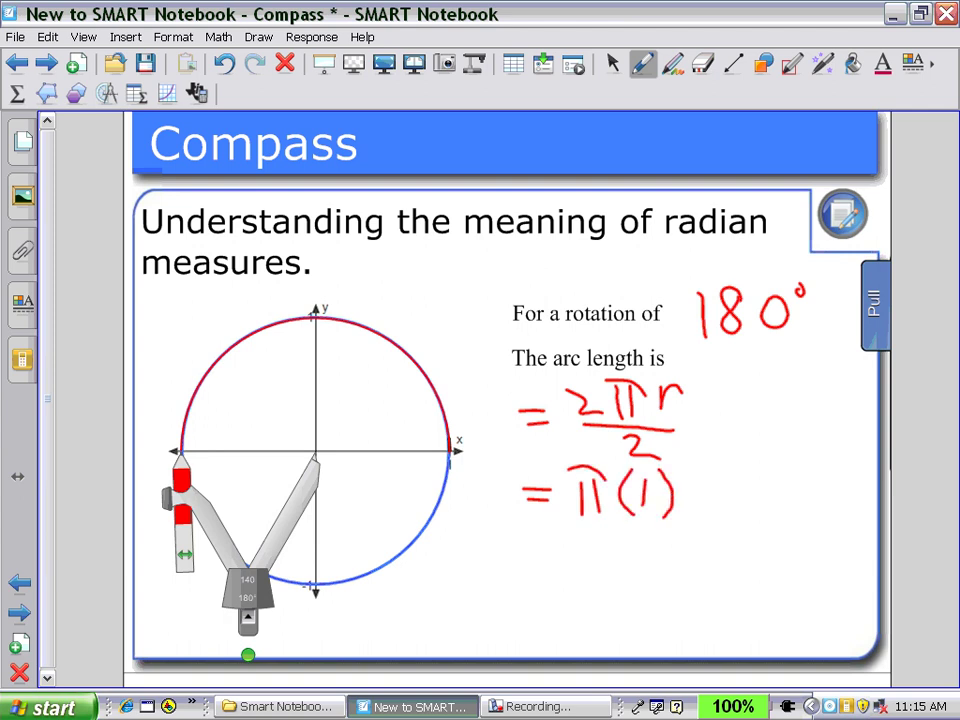
Finish the working with = π rad, then move on to the Added to SMART Notebook page
mouse_move(531, 546)
mouse_down()
mouse_move(552, 548)
mouse_move(553, 562)
mouse_move(588, 581)
mouse_move(605, 580)
mouse_up()
mouse_move(575, 538)
mouse_down()
mouse_move(684, 543)
mouse_move(704, 568)
mouse_move(738, 569)
mouse_up()
drag(746, 518, 747, 570)
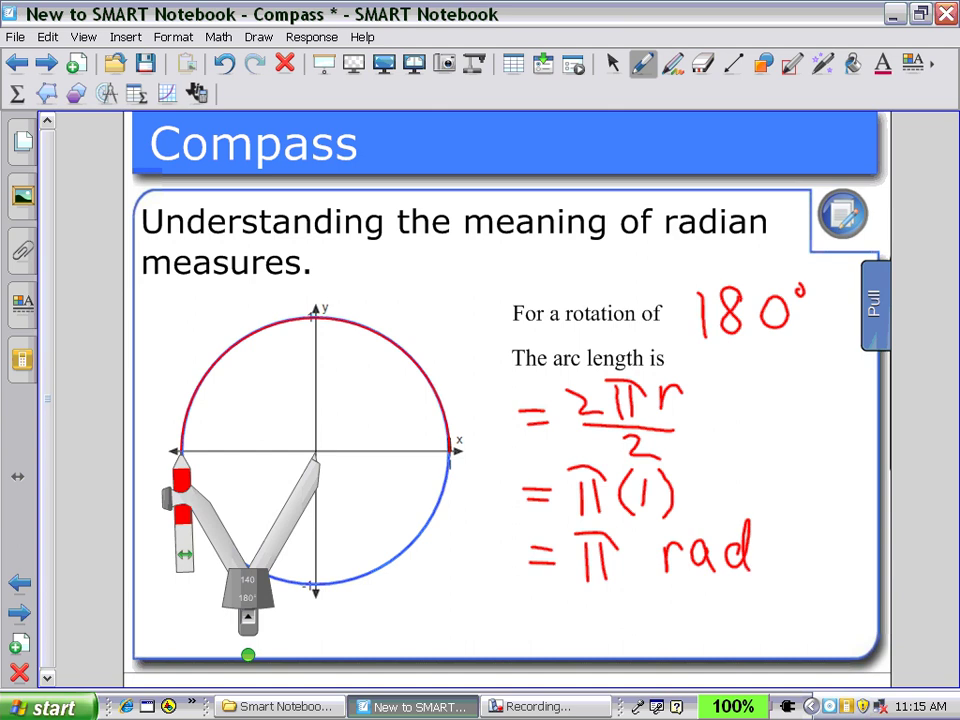
click(612, 63)
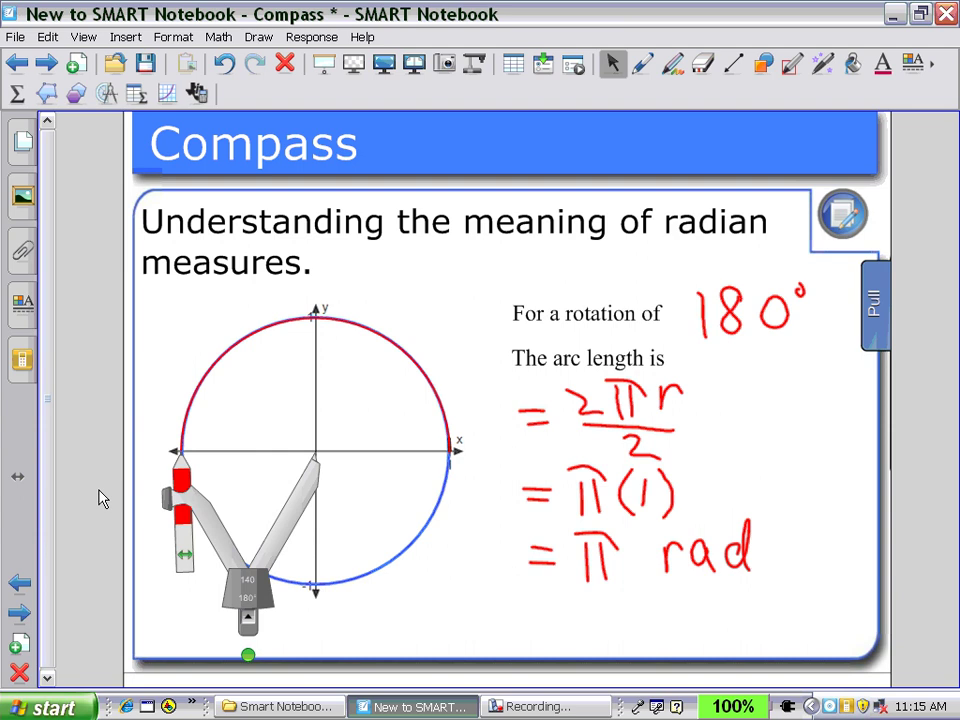
click(47, 63)
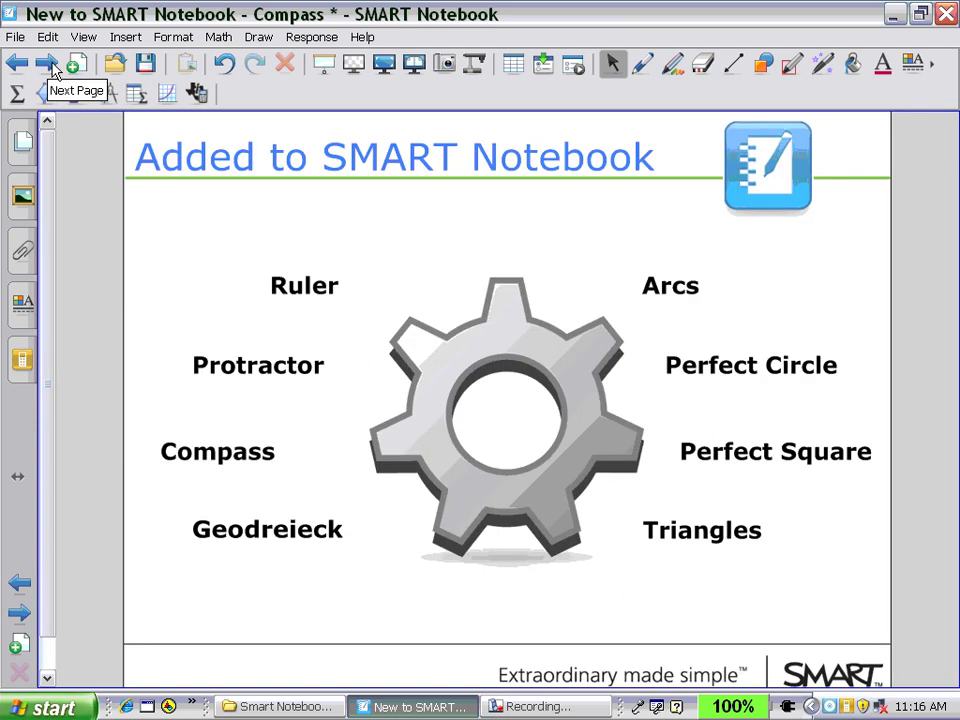